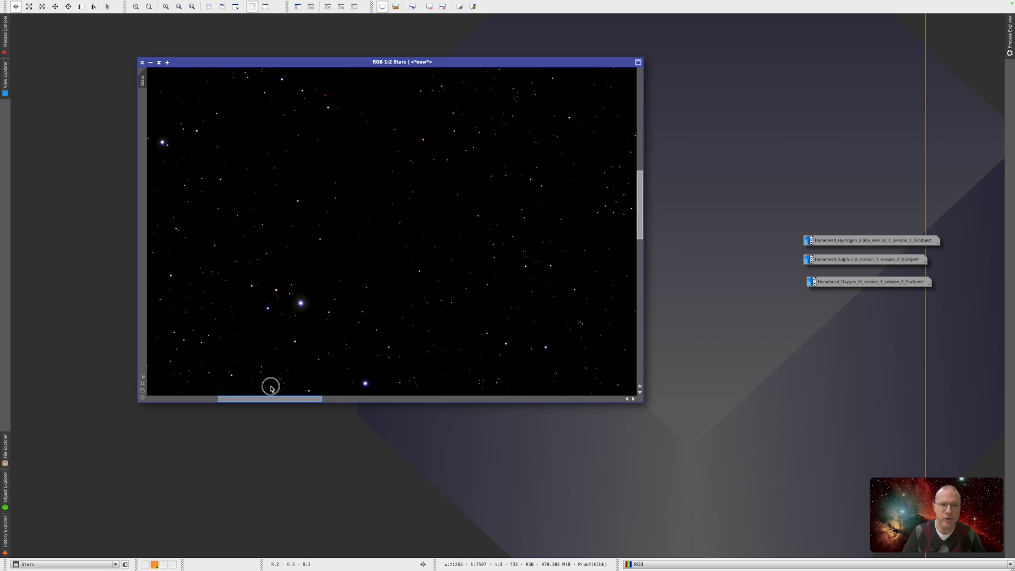
Zoom the Stars image out from 1:2 to 1:10 so the full star field fits.
{"action": "scroll", "coordinate": [453, 294], "scroll_direction": "down", "scroll_amount": 8}
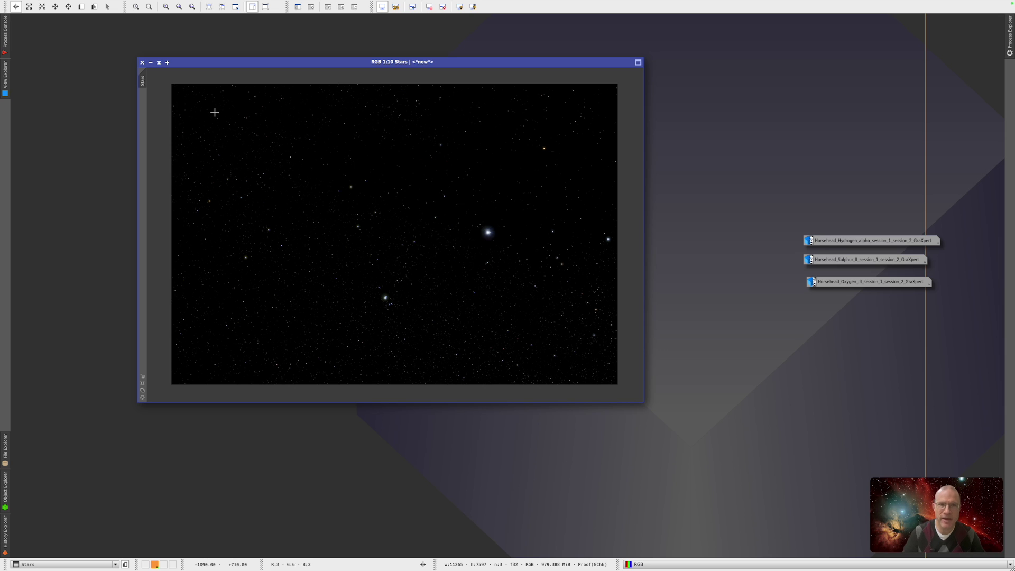
Iconify the RGB Stars image and restore the Ha, SII and OIII Horsehead images.
{"action": "left_click", "coordinate": [150, 62]}
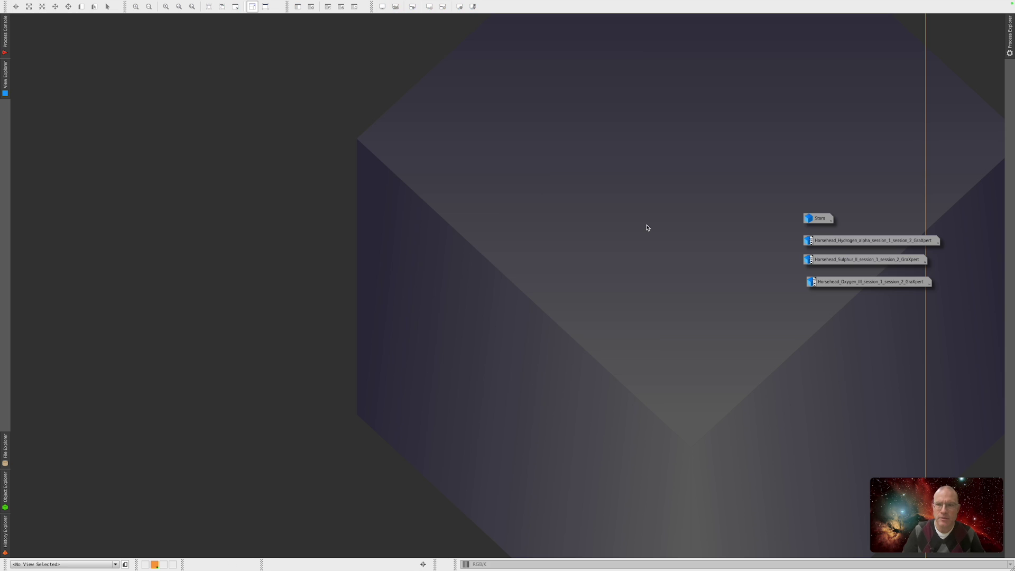
{"action": "double_click", "coordinate": [849, 242]}
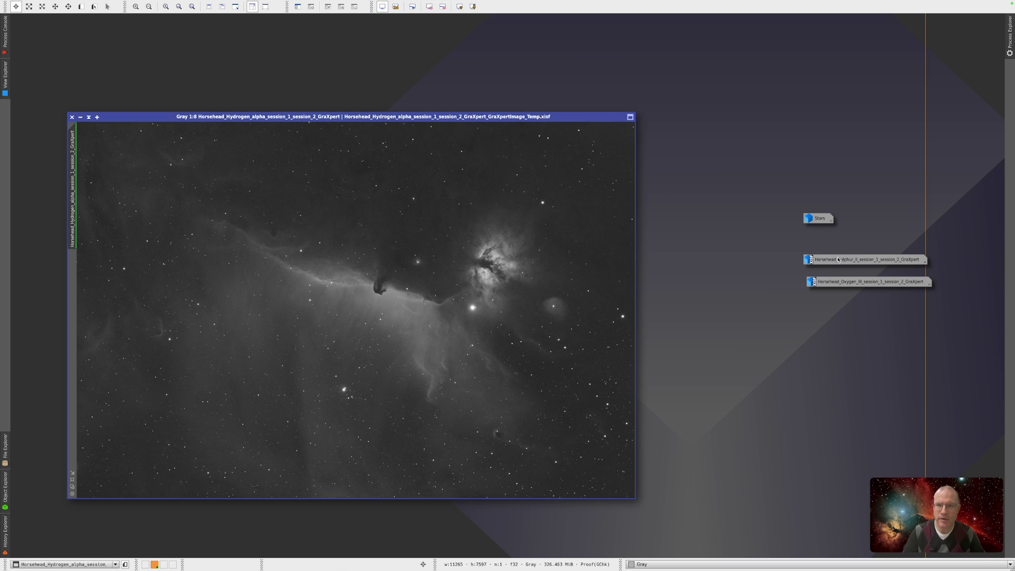
{"action": "double_click", "coordinate": [836, 262]}
{"action": "double_click", "coordinate": [836, 282]}
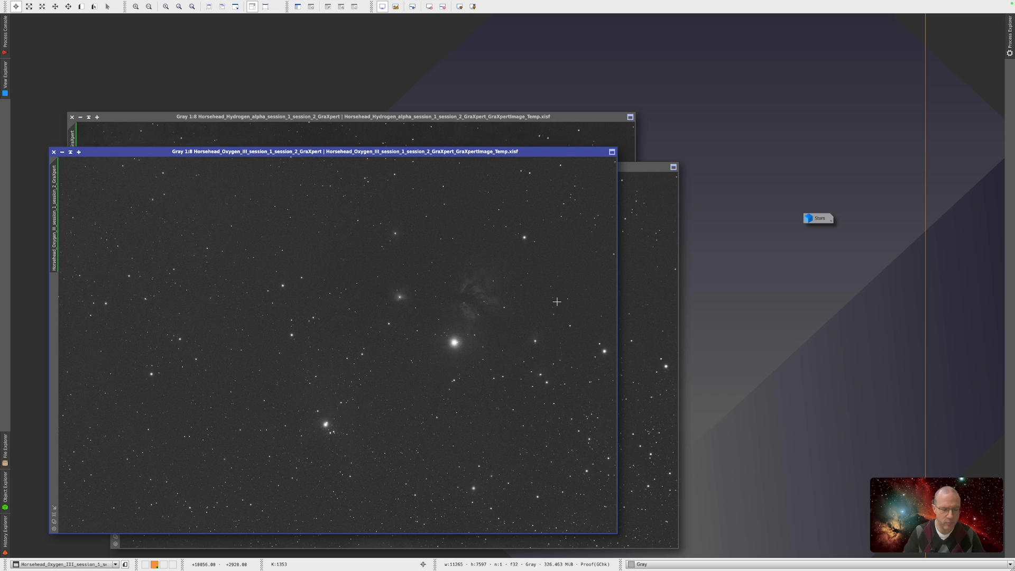
Set PixelMath to use separate R/G/B expressions and create a new RGB Color image.
{"action": "key", "text": "ctrl+alt+p"}
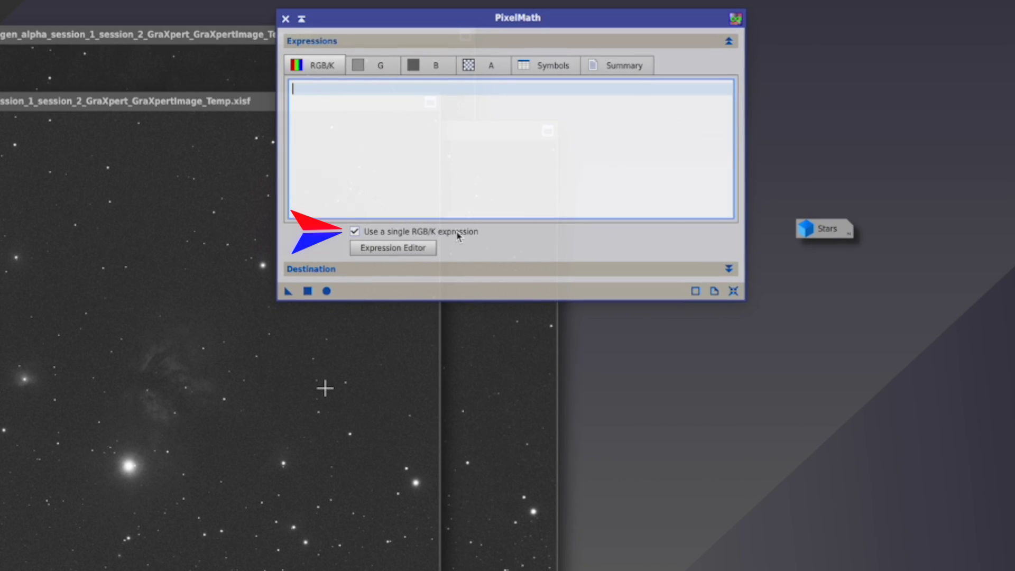
{"action": "left_click", "coordinate": [355, 232]}
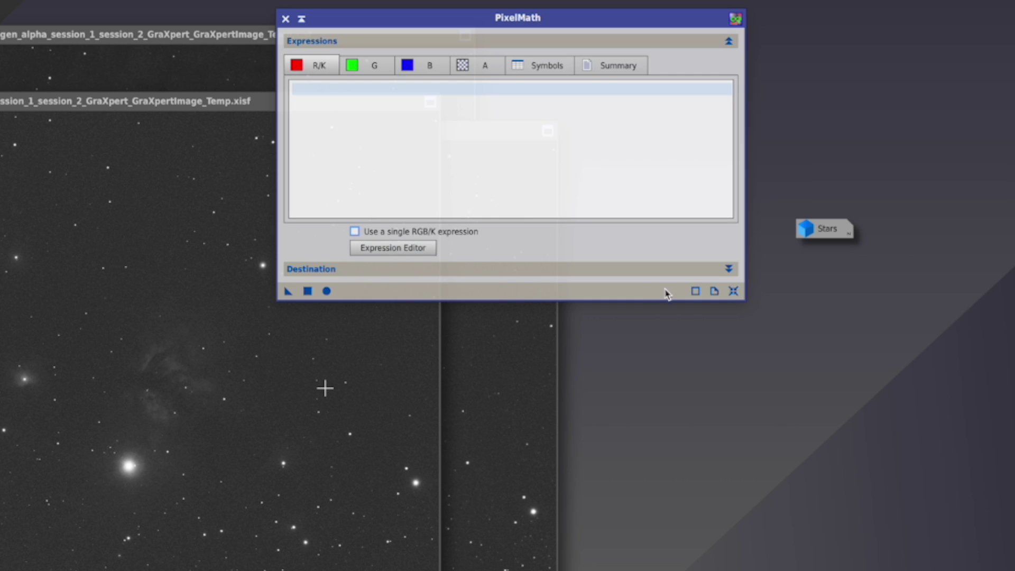
{"action": "left_click", "coordinate": [729, 269]}
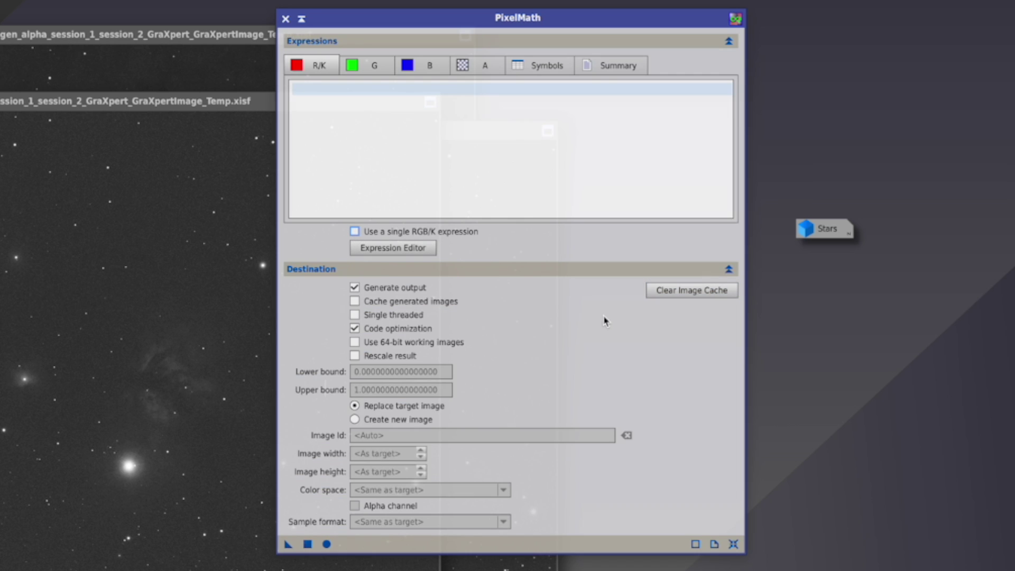
{"action": "left_click", "coordinate": [355, 419]}
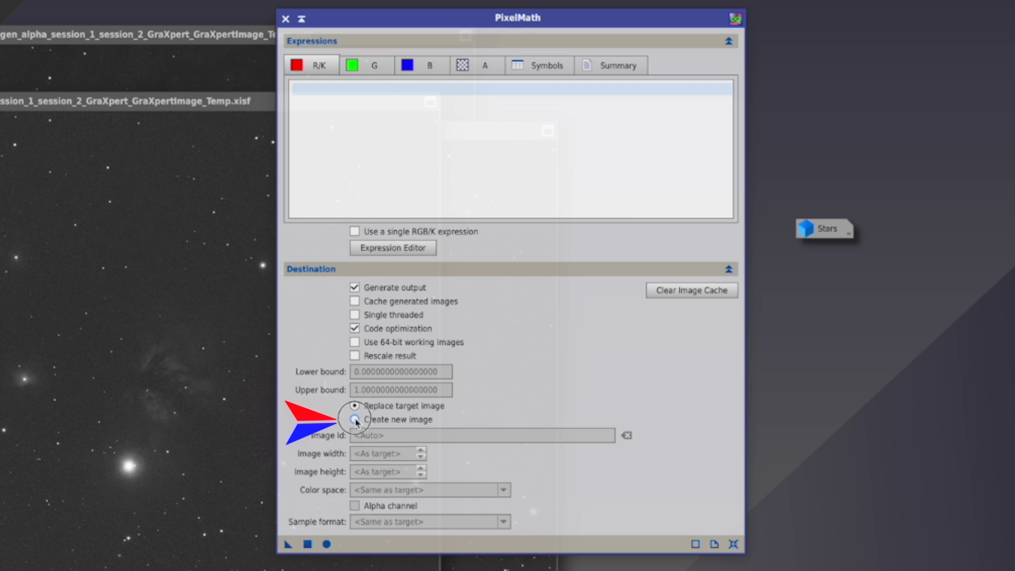
{"action": "left_click", "coordinate": [443, 491]}
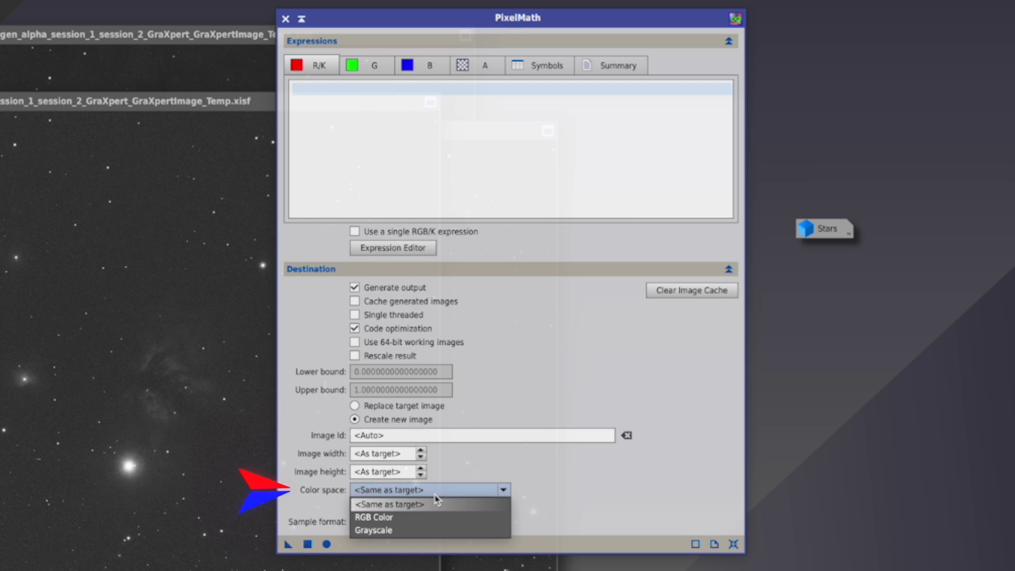
{"action": "left_click", "coordinate": [398, 517]}
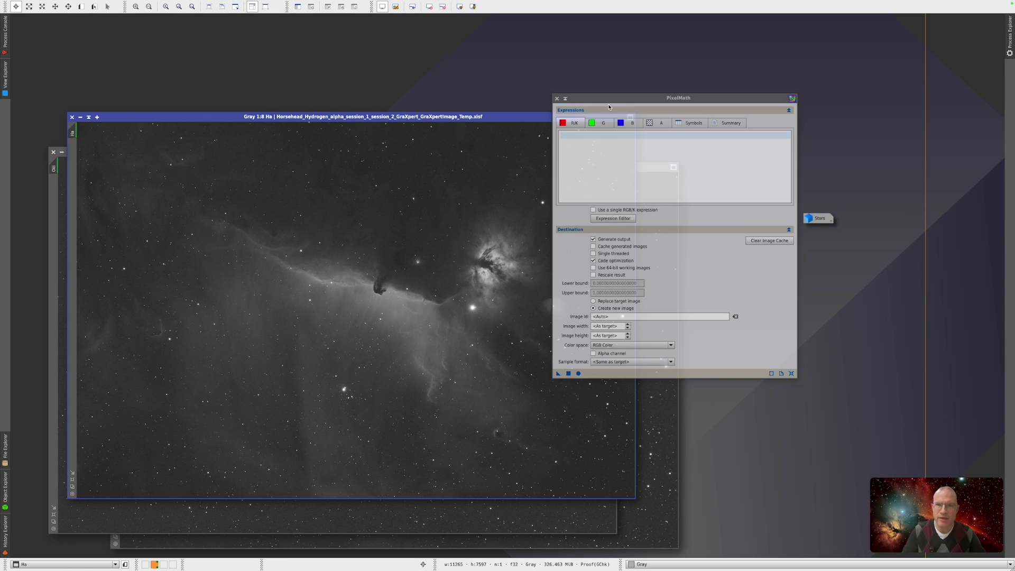
{"action": "left_click", "coordinate": [609, 102]}
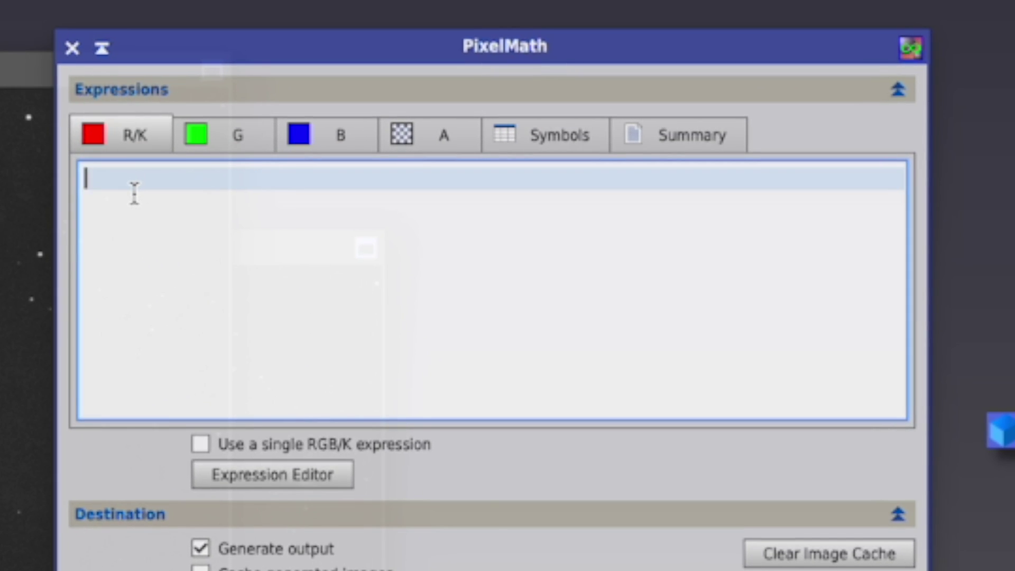
Combine channels into Image06: R 0.4*Ha+0.6*Sii, G 0.4*Oiii+0.3*Ha+0.3*Sii, B Oiii.
{"action": "type", "text": "0.4 * Ha + 0.6 * Sii"}
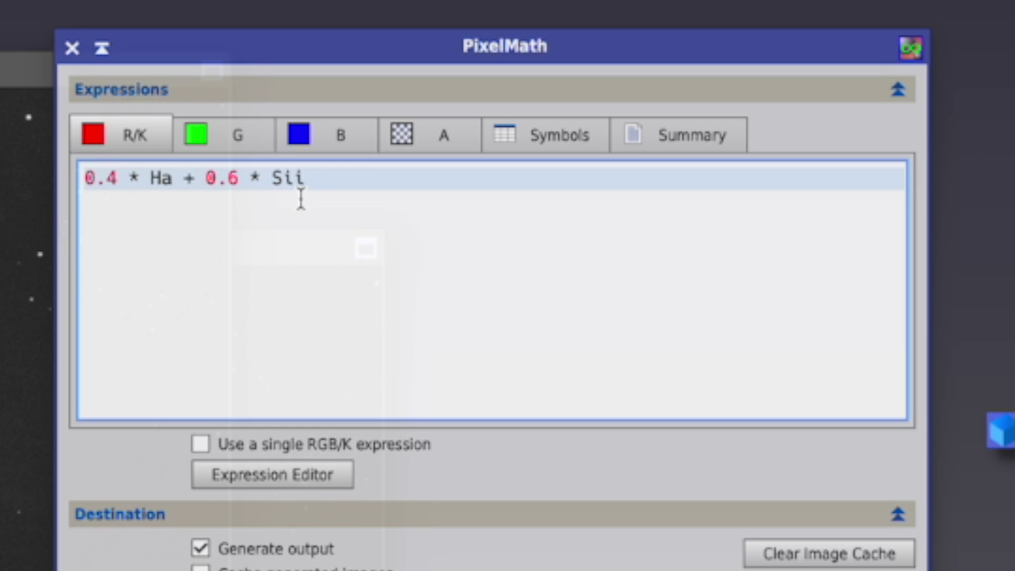
{"action": "key", "text": "ctrl+Tab"}
{"action": "type", "text": "0.4 * Oiii + 0.3 * Ha + 0.3 * Sii"}
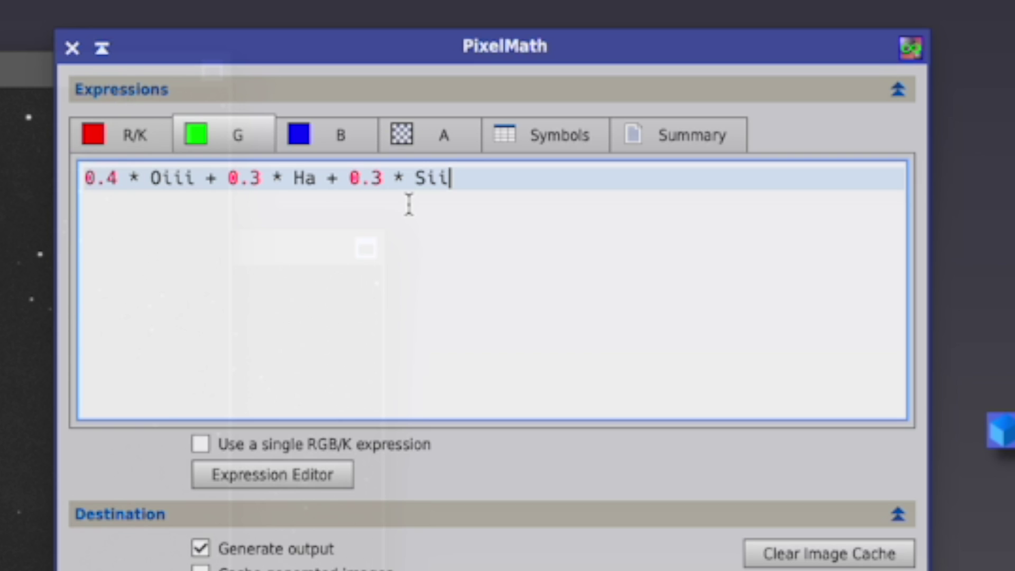
{"action": "left_click", "coordinate": [341, 135]}
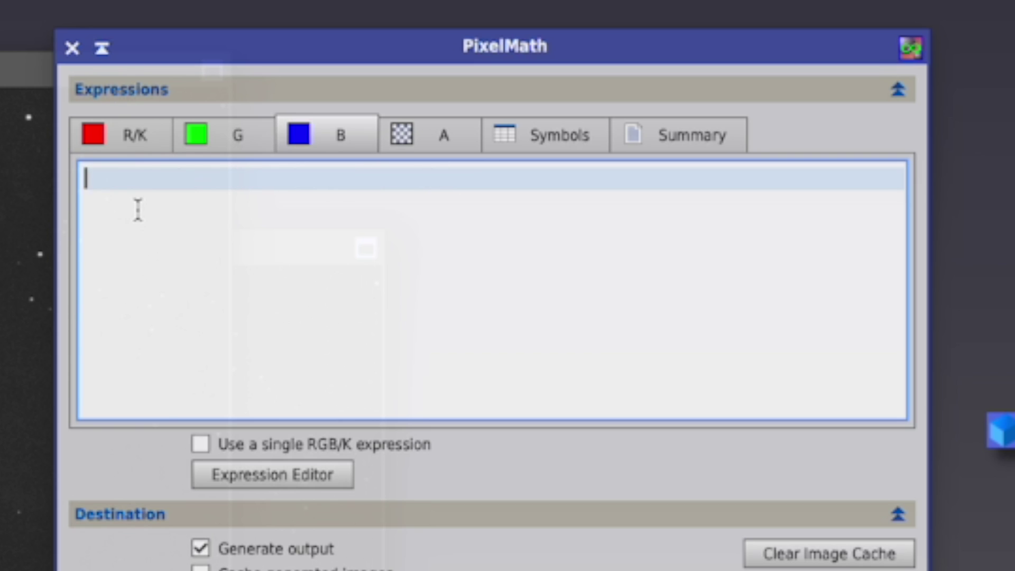
{"action": "type", "text": "Oiii"}
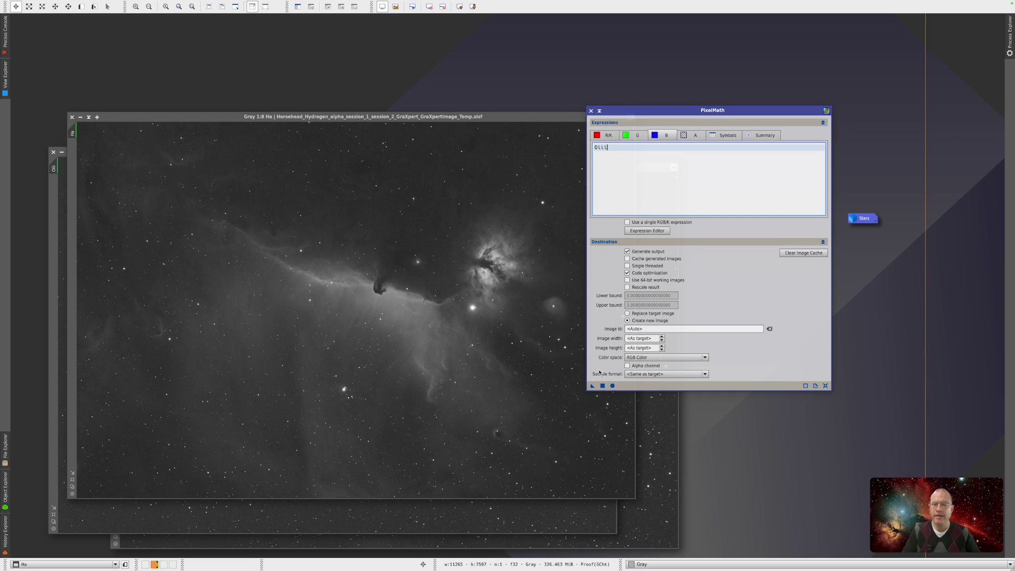
{"action": "left_click", "coordinate": [592, 386]}
{"action": "left_click_drag", "start_coordinate": [592, 389], "coordinate": [438, 340]}
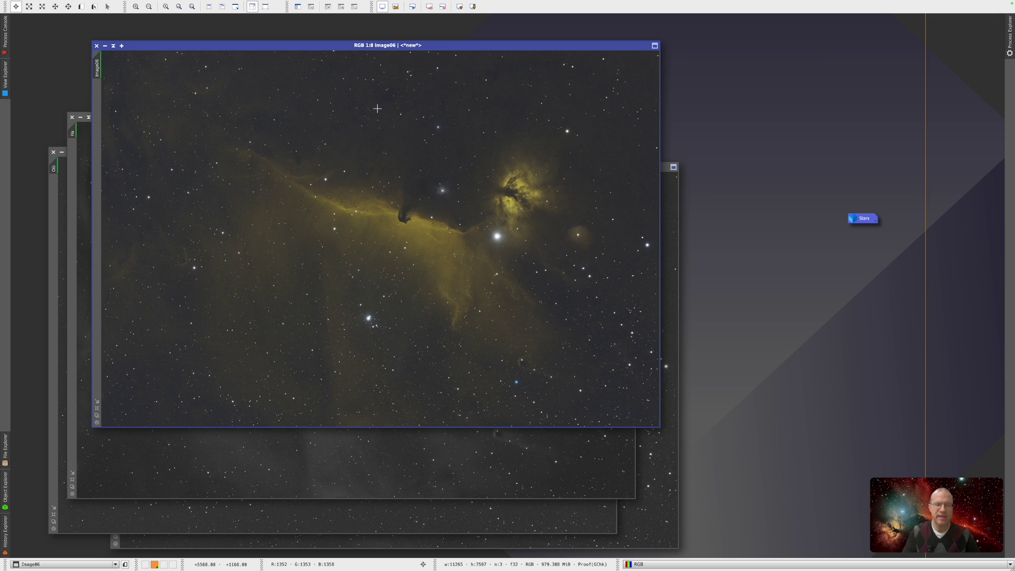
Run SpectrophotometricColorCalibration on Image06 using the Sony IMX411/455/461/533/571 QE curve.
{"action": "key", "text": "alt+p"}
{"action": "left_click", "coordinate": [320, 331]}
{"action": "left_click_drag", "start_coordinate": [568, 121], "coordinate": [765, 72]}
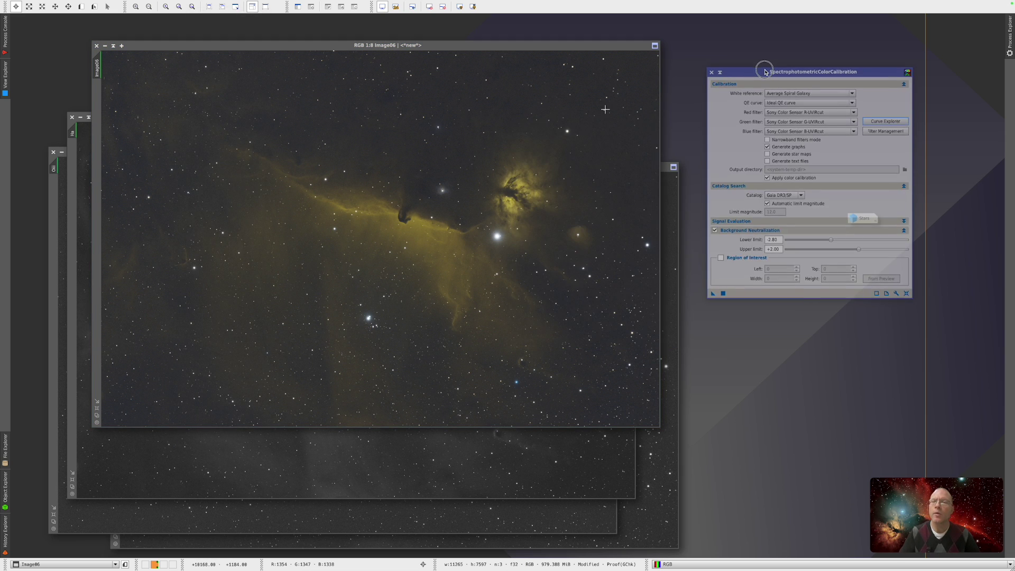
{"action": "left_click", "coordinate": [809, 102]}
{"action": "left_click", "coordinate": [772, 178]}
{"action": "left_click_drag", "start_coordinate": [713, 294], "coordinate": [476, 240]}
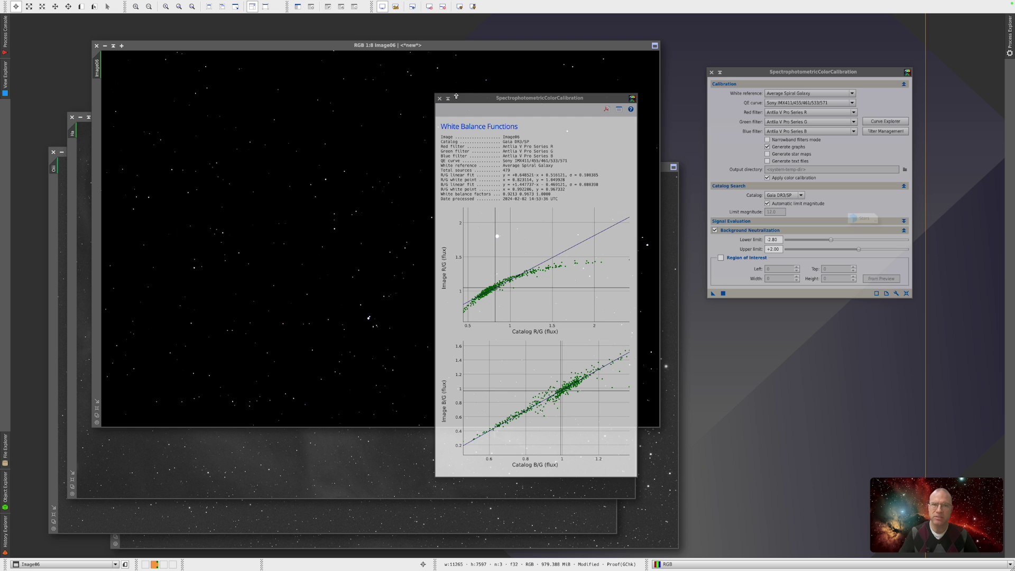
Close the calibration graphs and settings, then auto-stretch Image06's display with STF.
{"action": "left_click", "coordinate": [439, 98]}
{"action": "left_click", "coordinate": [711, 72]}
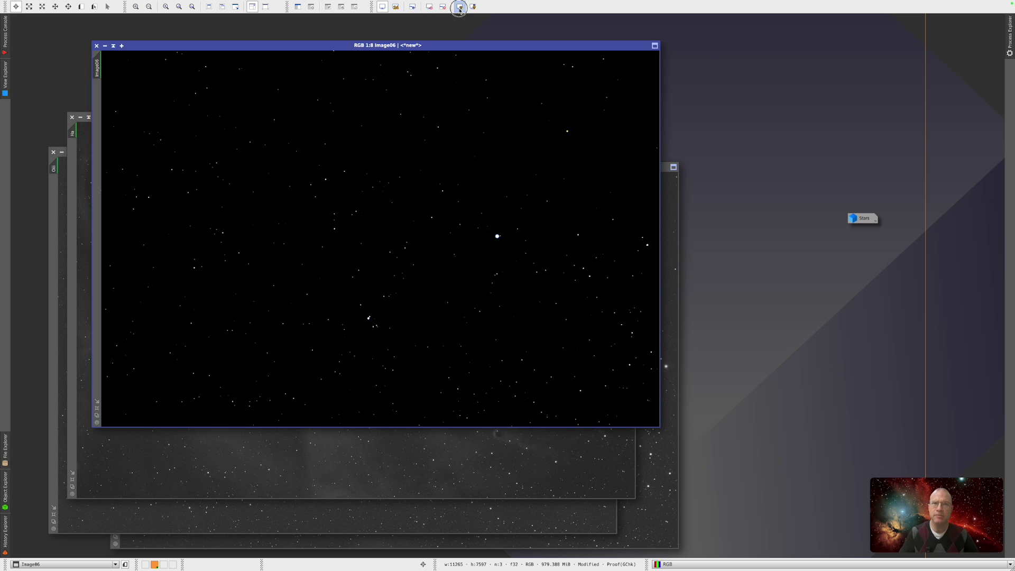
{"action": "left_click", "coordinate": [459, 8]}
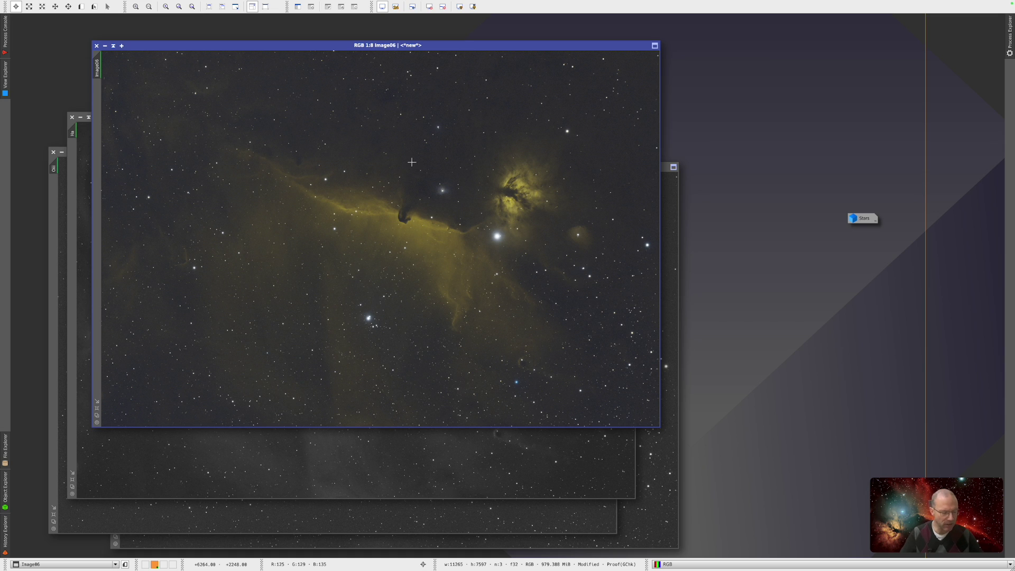
Run StarXTerminator on Image06 with Generate Star Image enabled, then close the starless Image06.
{"action": "left_click", "coordinate": [296, 102]}
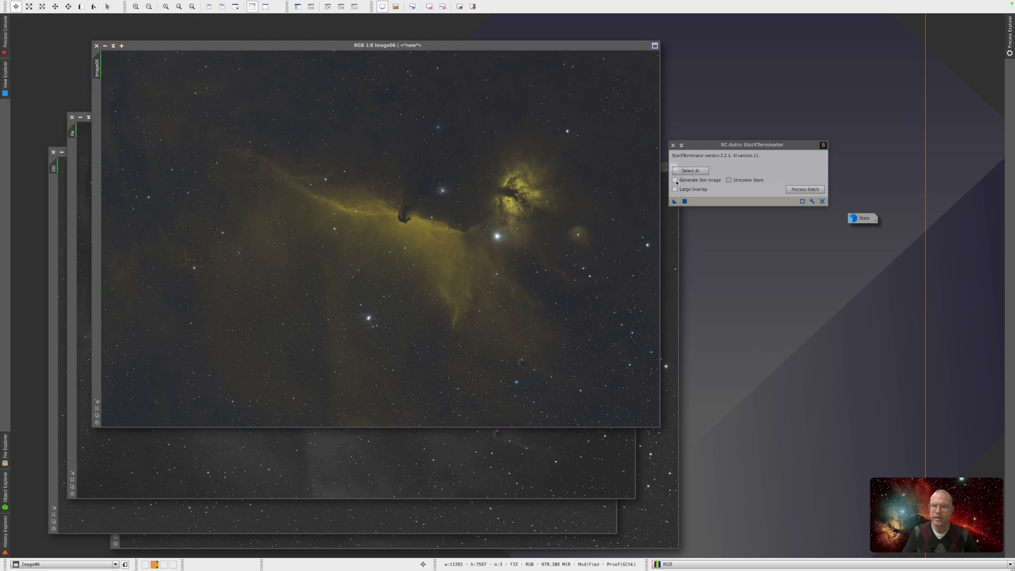
{"action": "left_click", "coordinate": [674, 180]}
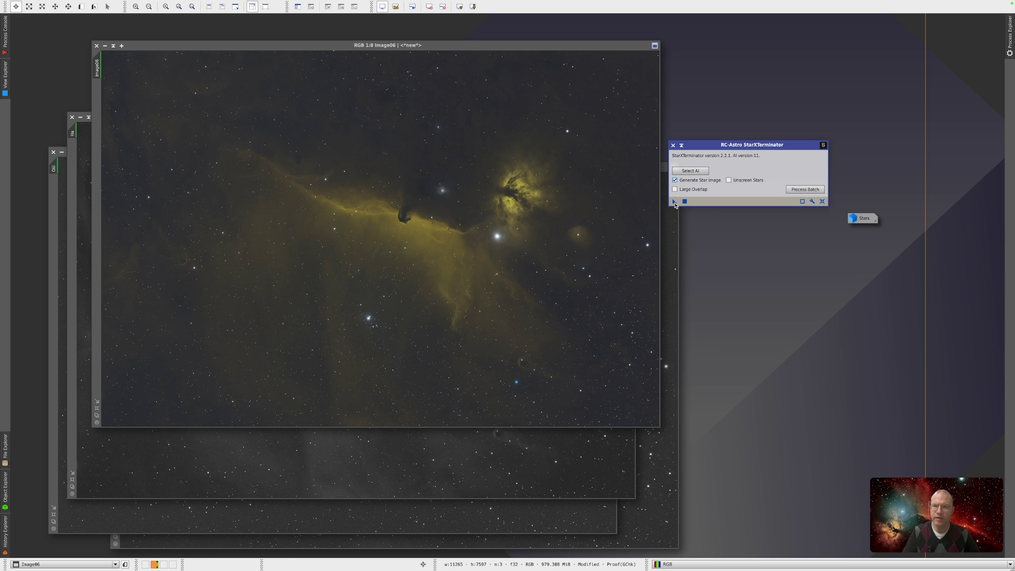
{"action": "left_click_drag", "start_coordinate": [675, 205], "coordinate": [544, 209]}
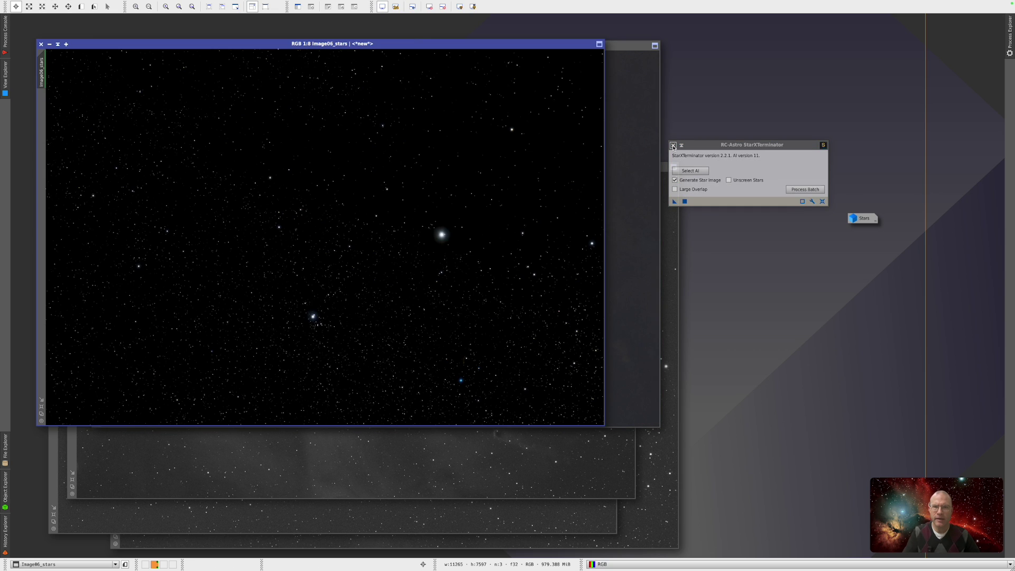
{"action": "left_click", "coordinate": [673, 145]}
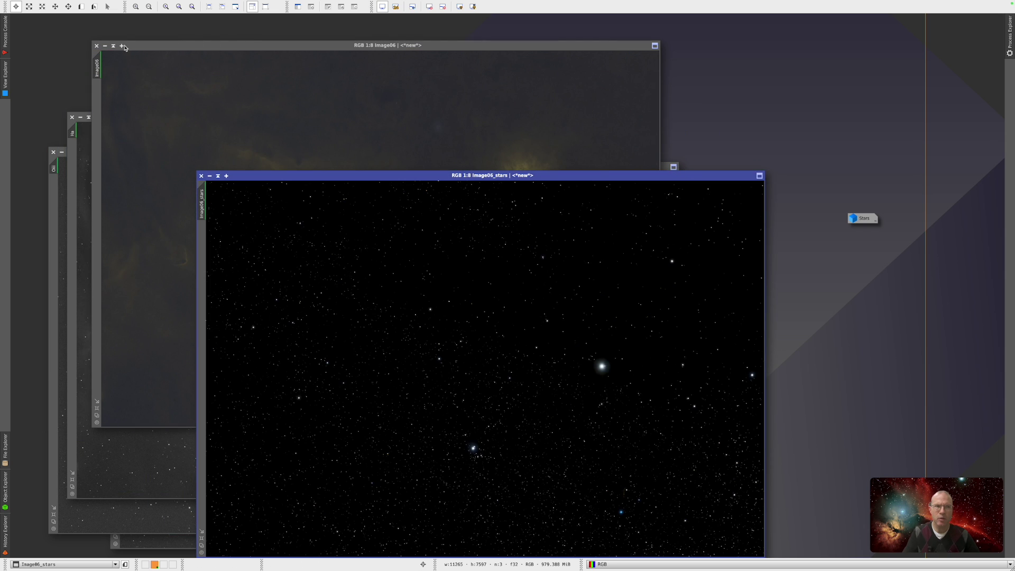
{"action": "left_click", "coordinate": [96, 45]}
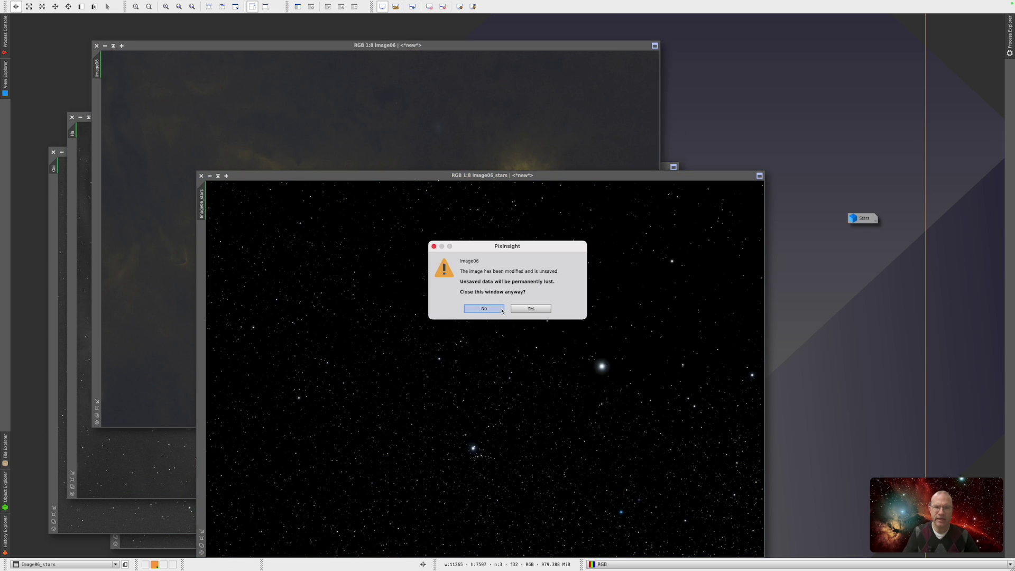
Confirm discarding the unsaved starless Image06.
{"action": "left_click", "coordinate": [531, 308]}
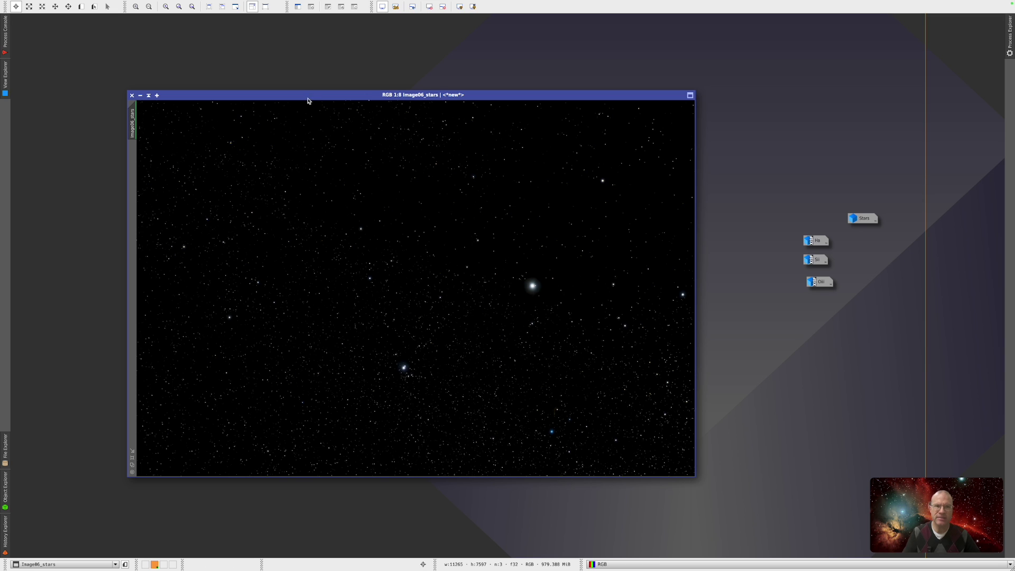
Open the HistogramTransformation and ScreenTransferFunction tools from All Processes.
{"action": "mouse_move", "coordinate": [247, 3]}
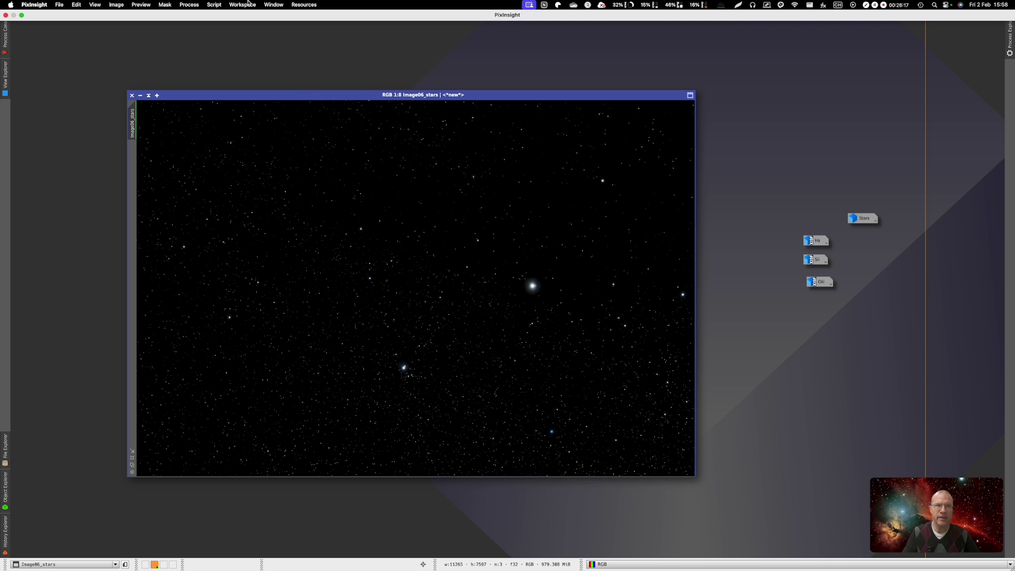
{"action": "left_click", "coordinate": [201, 6]}
{"action": "mouse_move", "coordinate": [212, 16]}
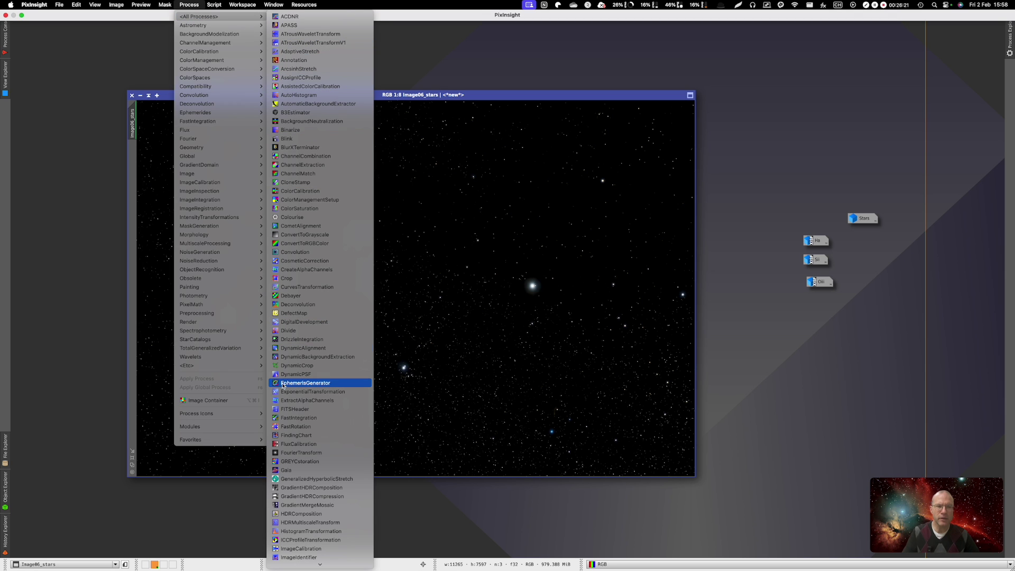
{"action": "left_click", "coordinate": [304, 127]}
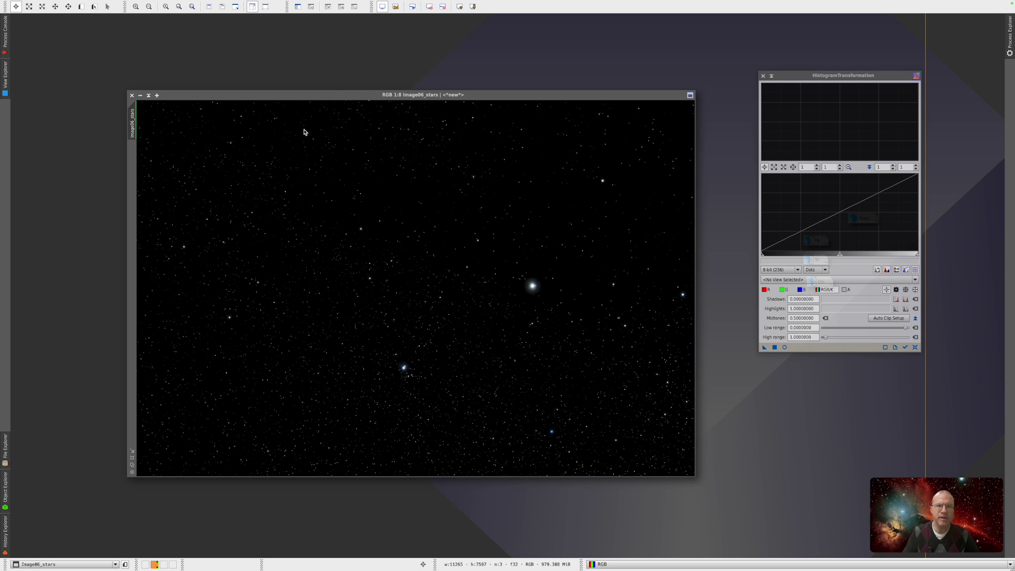
{"action": "left_click", "coordinate": [189, 4]}
{"action": "mouse_move", "coordinate": [212, 17]}
{"action": "left_click", "coordinate": [317, 456]}
Load Image06_stars' current screen stretch into ScreenTransferFunction.
{"action": "left_click_drag", "start_coordinate": [300, 98], "coordinate": [305, 57]}
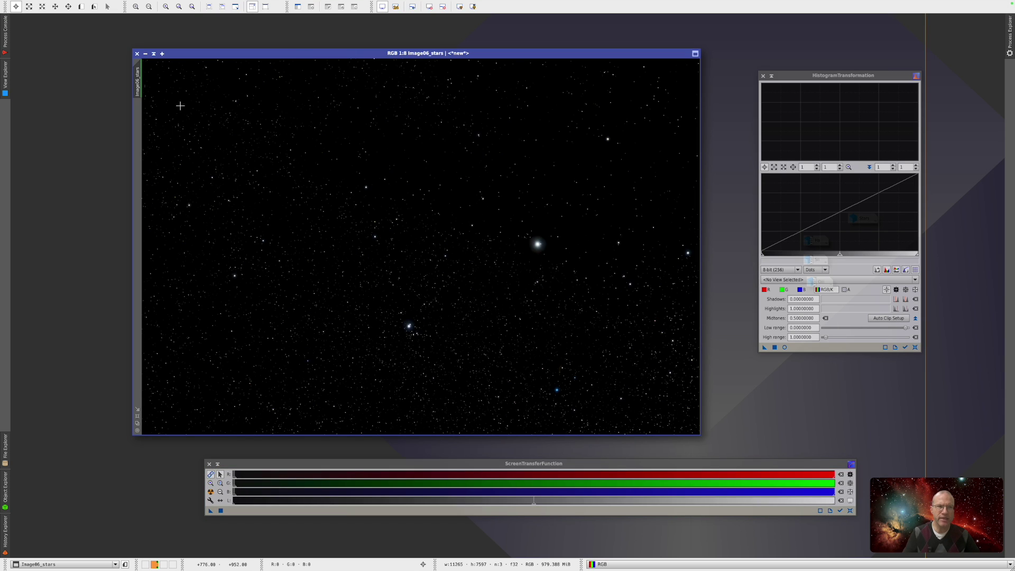
{"action": "left_click", "coordinate": [137, 77]}
{"action": "left_click_drag", "start_coordinate": [139, 80], "coordinate": [278, 499]}
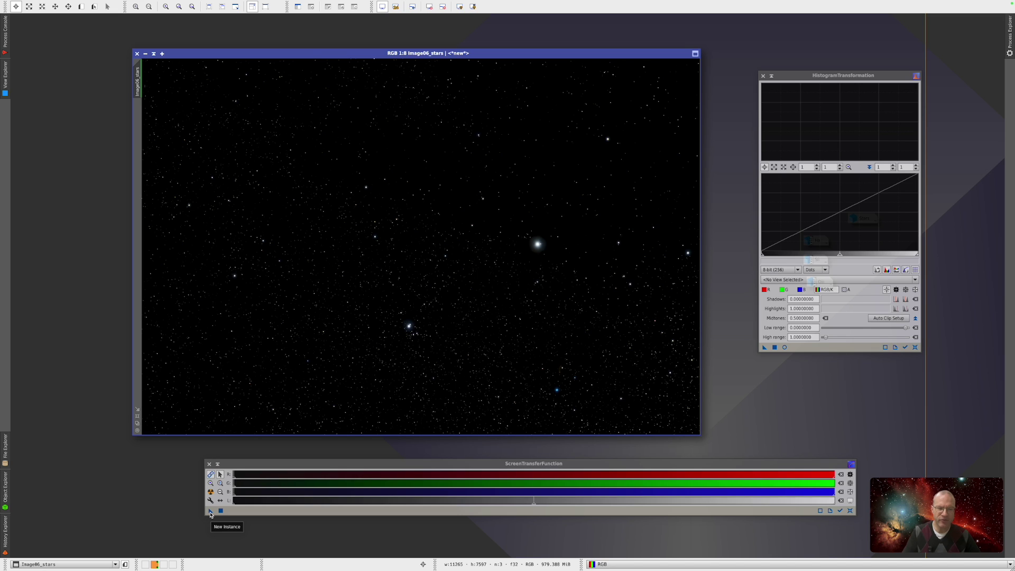
Apply the STF stretch to Image06_stars via HistogramTransformation, reset the display stretch, close HistogramTransformation.
{"action": "left_click_drag", "start_coordinate": [210, 511], "coordinate": [817, 349]}
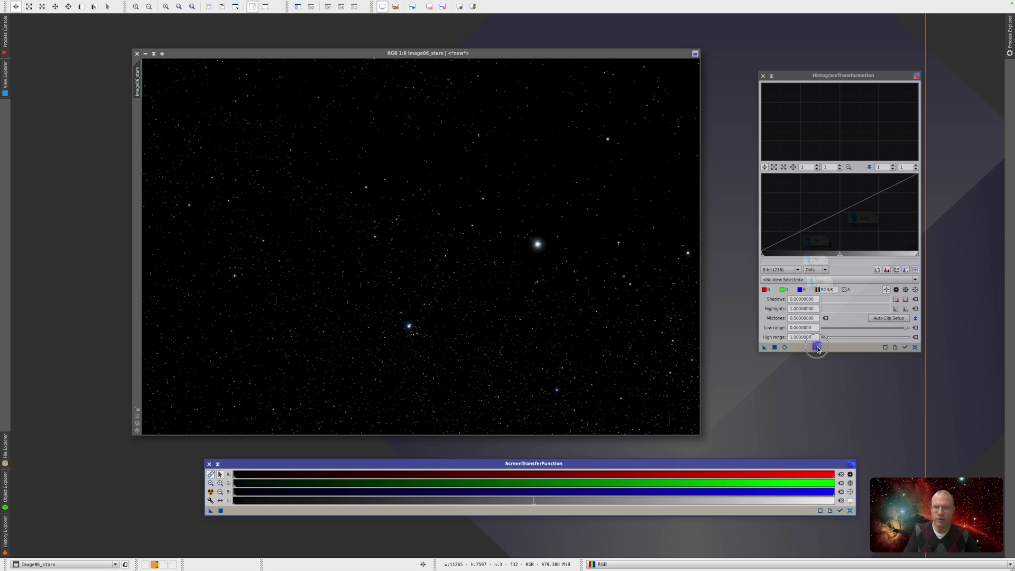
{"action": "left_click", "coordinate": [817, 347]}
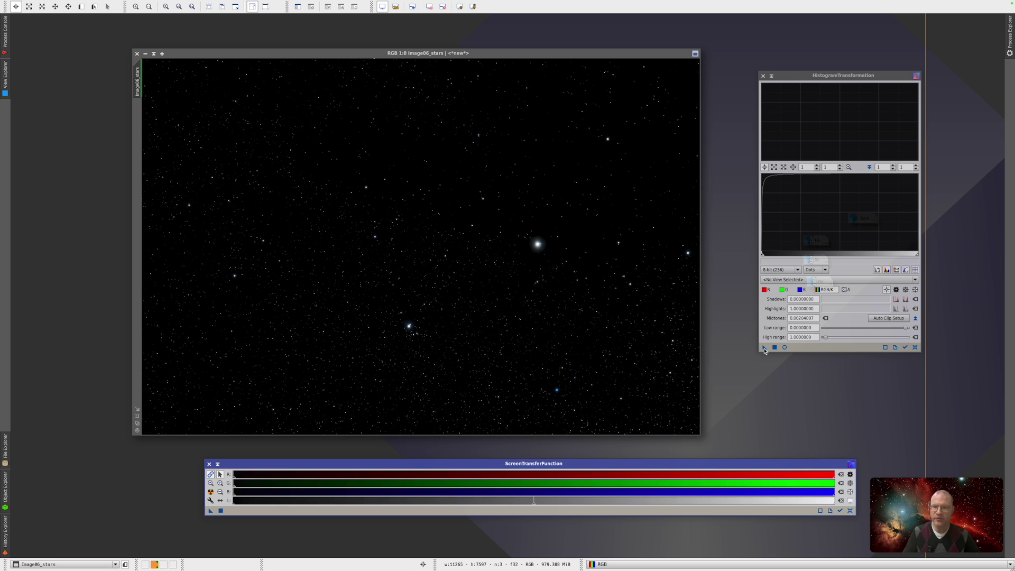
{"action": "left_click_drag", "start_coordinate": [764, 350], "coordinate": [513, 221]}
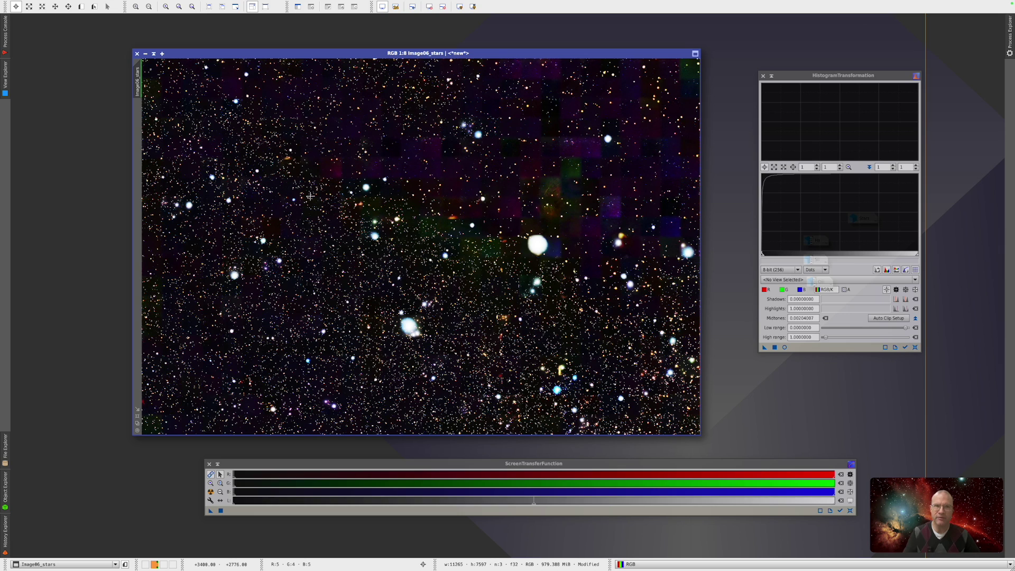
{"action": "left_click", "coordinate": [443, 7]}
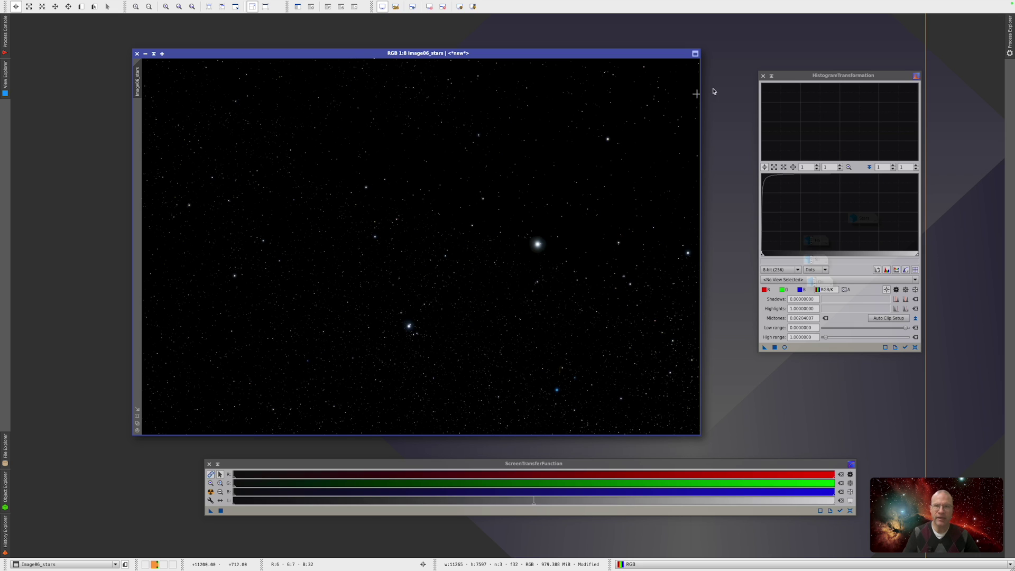
{"action": "left_click", "coordinate": [764, 76]}
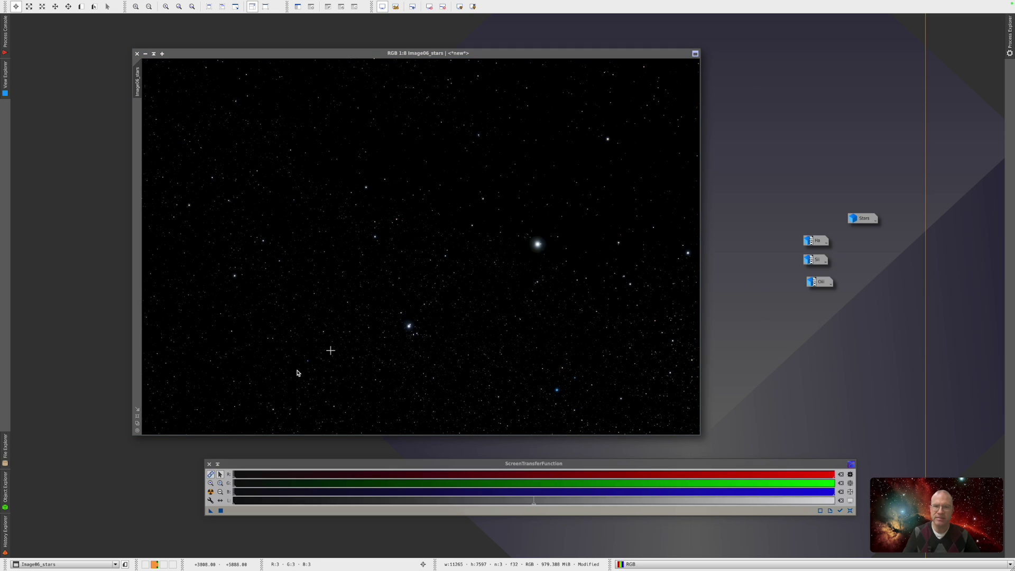
Close the ScreenTransferFunction tool.
{"action": "left_click", "coordinate": [210, 465]}
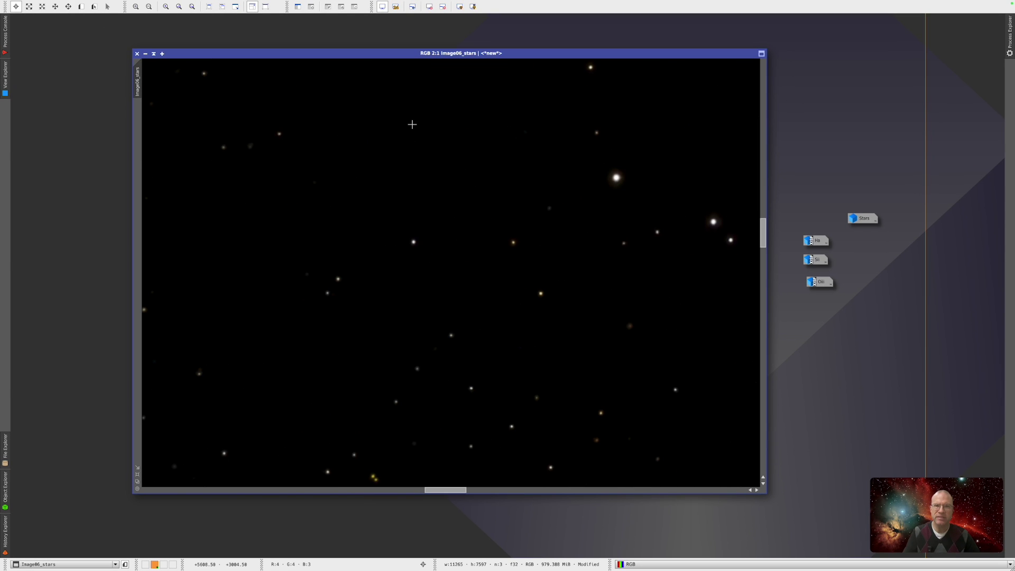
Enlarge the Image06_stars window at 1:1 and flip to the real RGB Stars image and back.
{"action": "scroll", "coordinate": [412, 124], "scroll_direction": "down", "scroll_amount": 6}
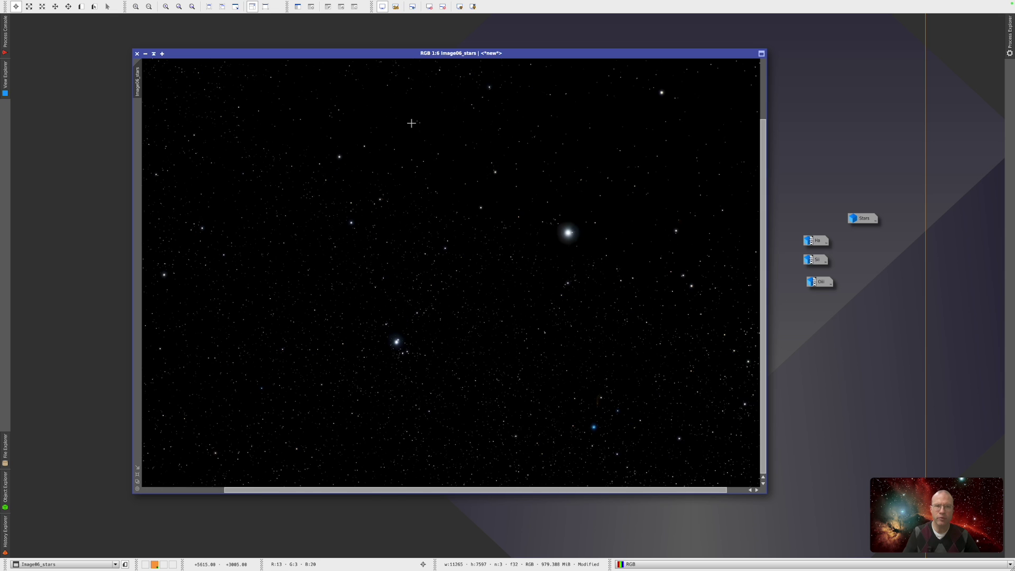
{"action": "key", "text": "ctrl+shift+z"}
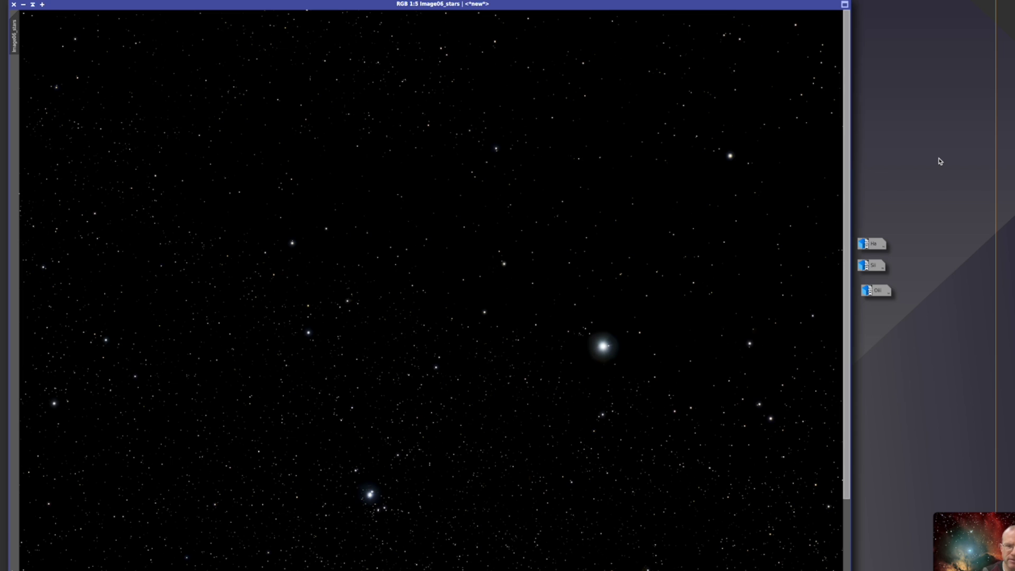
{"action": "key", "text": "ctrl+Tab"}
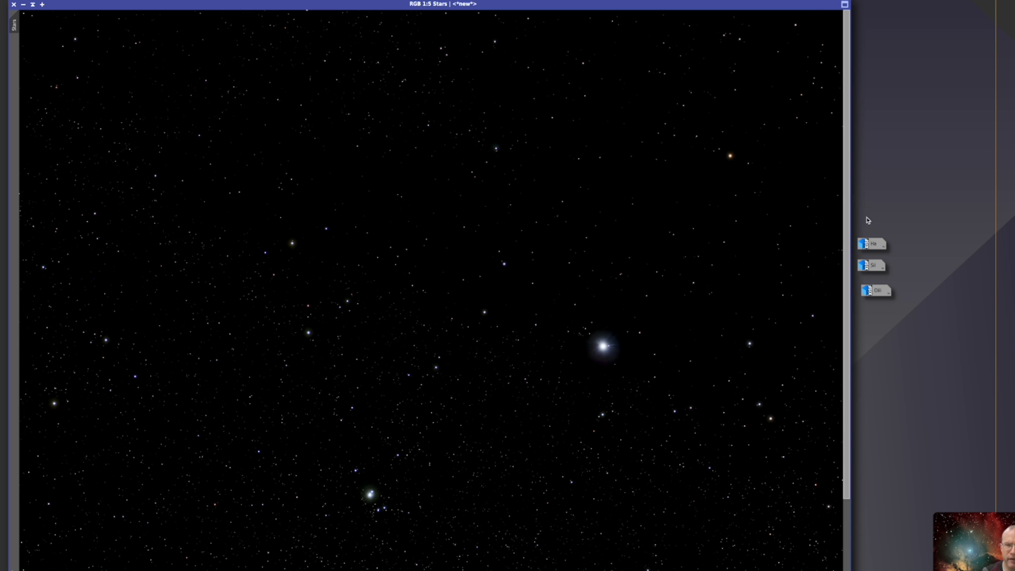
{"action": "key", "text": "ctrl+Tab"}
{"action": "key", "text": "ctrl+Tab"}
{"action": "key", "text": "ctrl+Tab"}
{"action": "key", "text": "ctrl+Tab"}
{"action": "key", "text": "ctrl+Tab"}
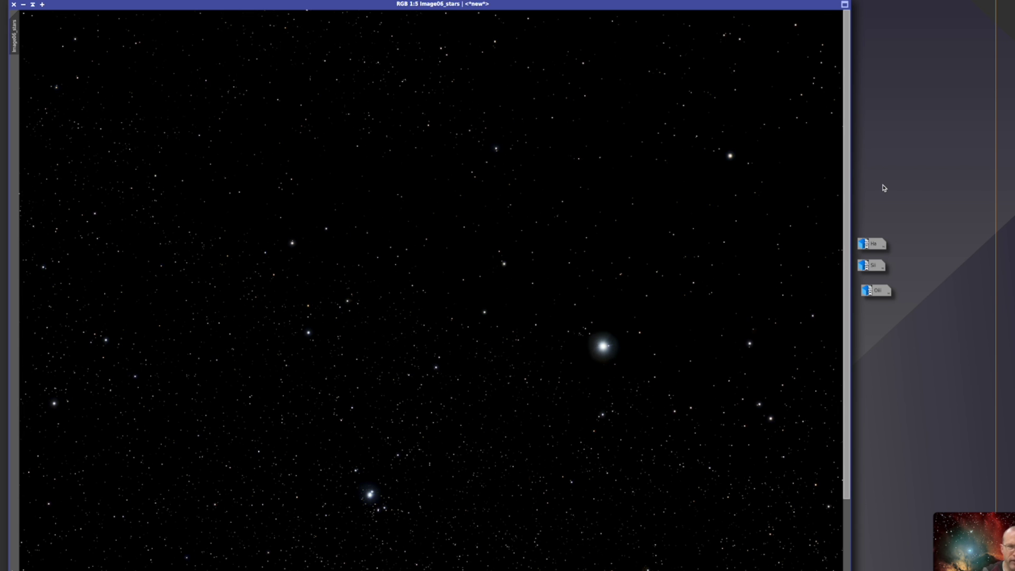
{"action": "key", "text": "ctrl+Tab"}
{"action": "key", "text": "ctrl+Tab"}
{"action": "key", "text": "ctrl+Tab"}
{"action": "key", "text": "ctrl+Tab"}
{"action": "key", "text": "ctrl+Tab"}
Keep alternating between Stars and Image06_stars to compare their star colours on the same patch.
{"action": "key", "text": "ctrl+Tab"}
{"action": "scroll", "coordinate": [412, 373], "scroll_direction": "down", "scroll_amount": 1}
{"action": "scroll", "coordinate": [411, 373], "scroll_direction": "up", "scroll_amount": 5}
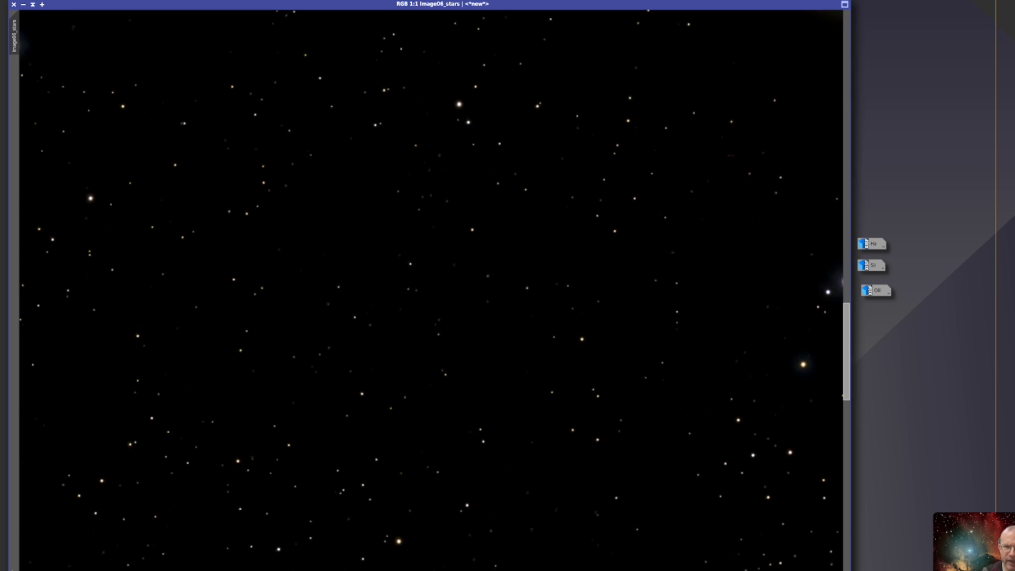
{"action": "key", "text": "ctrl+Tab"}
{"action": "key", "text": "ctrl+Tab"}
{"action": "key", "text": "ctrl+Tab"}
{"action": "key", "text": "ctrl+Tab"}
{"action": "key", "text": "ctrl+Tab"}
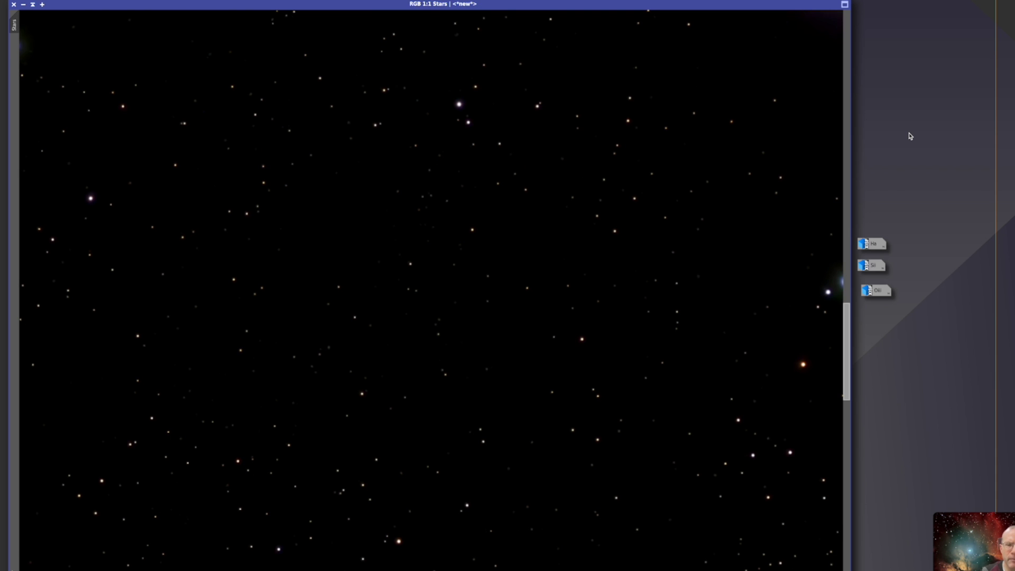
{"action": "key", "text": "ctrl+Tab"}
{"action": "key", "text": "ctrl+Tab"}
{"action": "key", "text": "ctrl+Tab"}
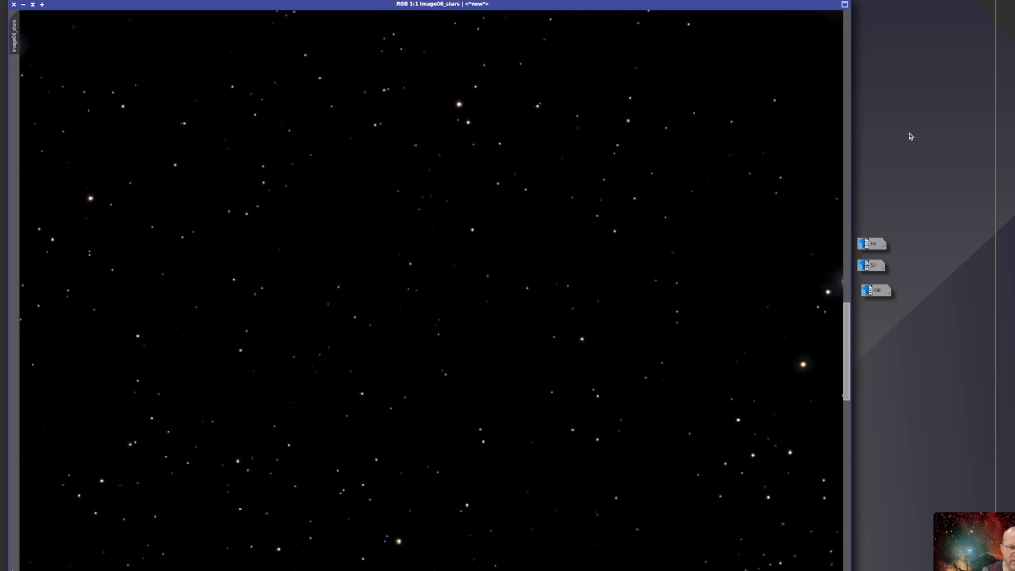
{"action": "key", "text": "ctrl+Tab"}
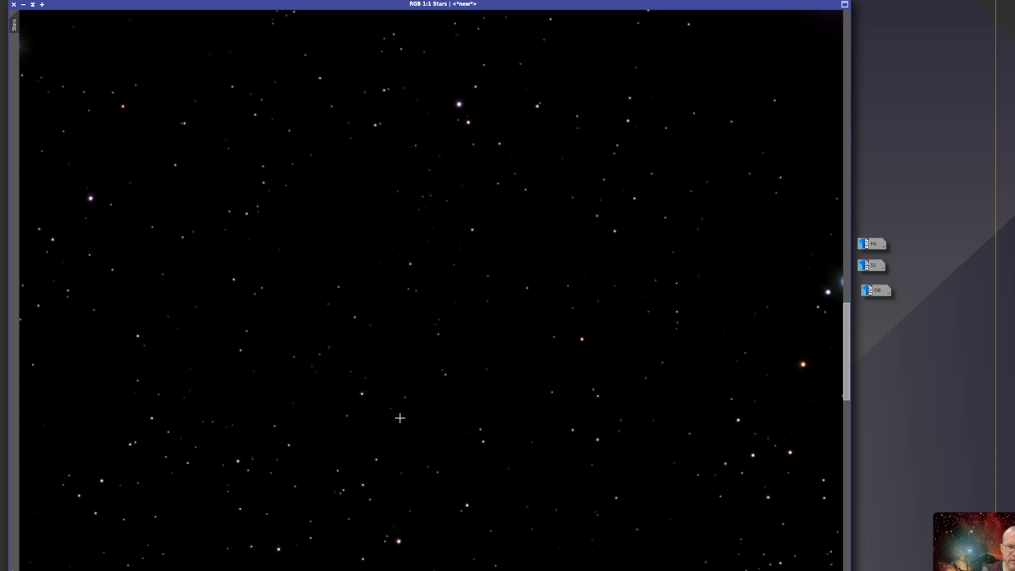
{"action": "key", "text": "ctrl+Tab"}
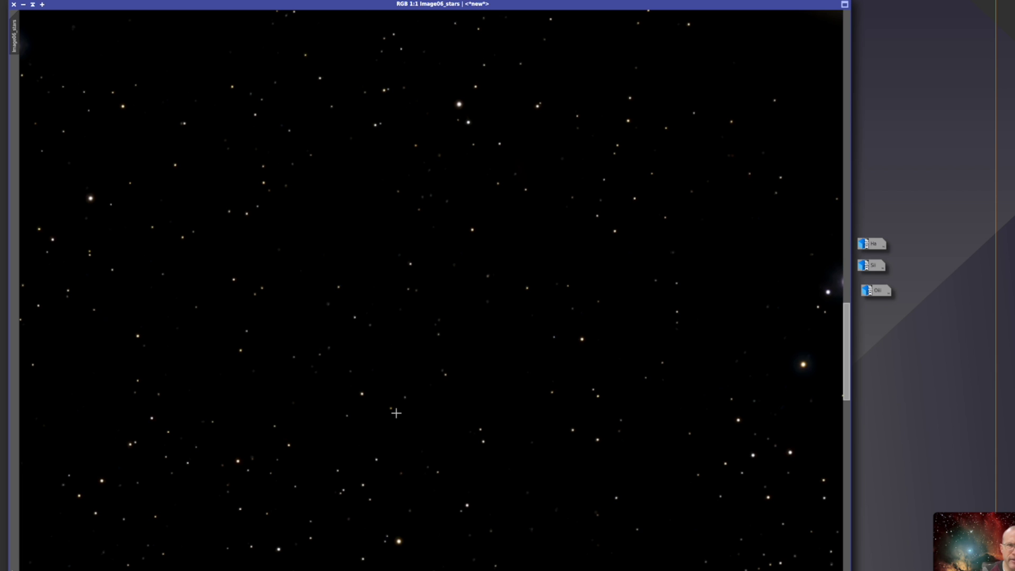
{"action": "key", "text": "ctrl+Tab"}
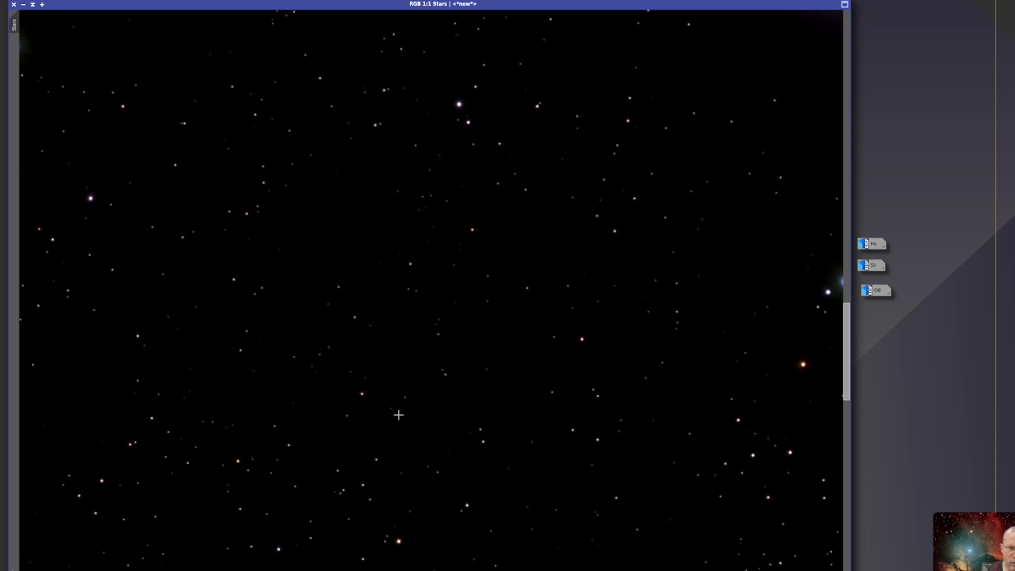
{"action": "key", "text": "ctrl+Tab"}
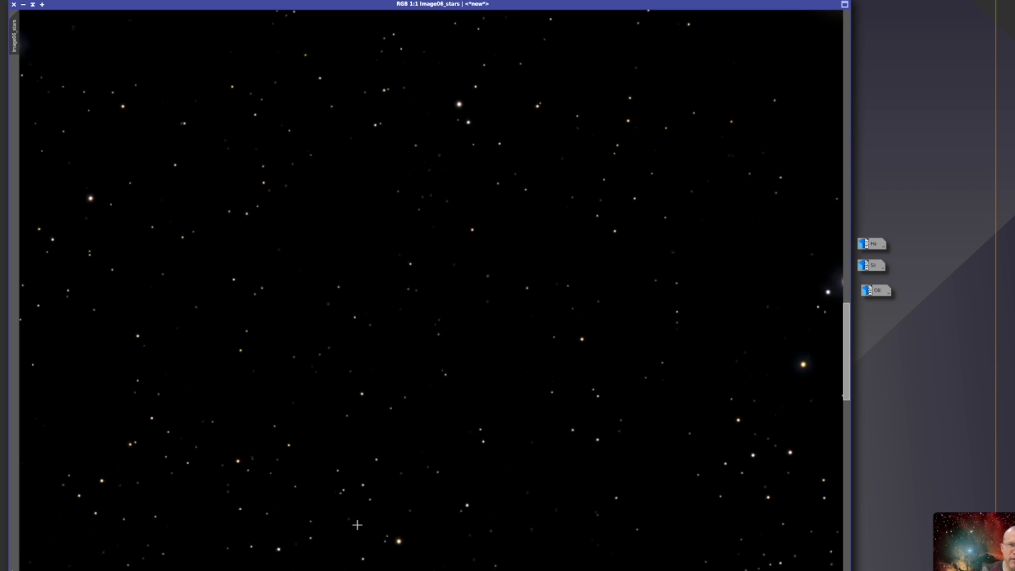
{"action": "key", "text": "ctrl+Tab"}
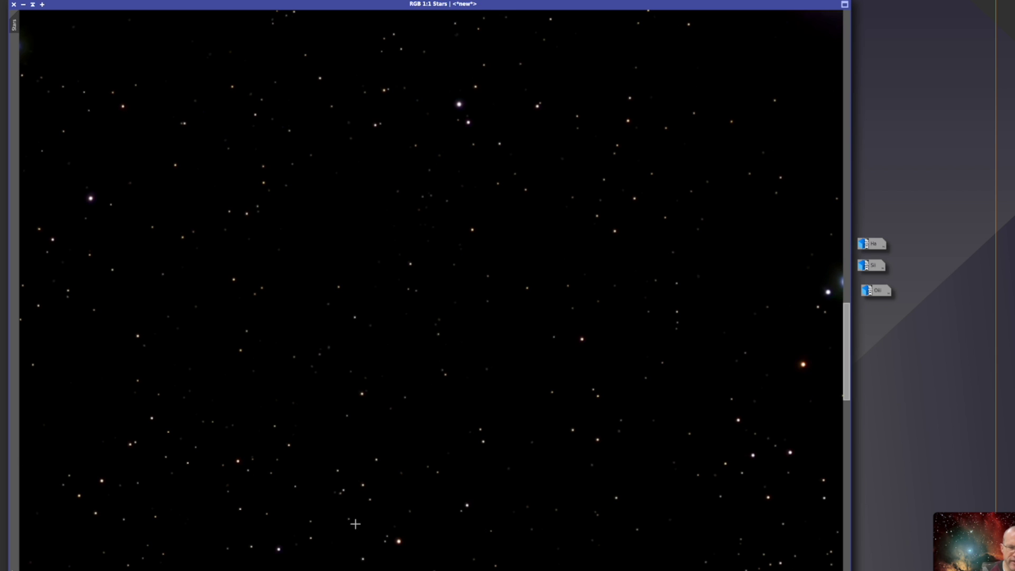
{"action": "key", "text": "ctrl+Tab"}
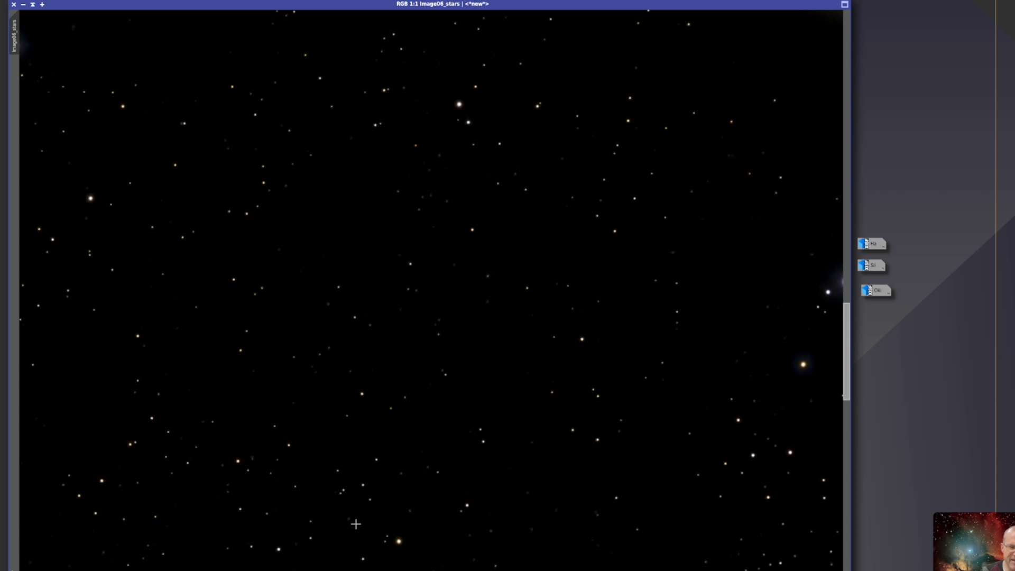
Zoom Image06_stars out to 1:7 so the whole star field fits the window.
{"action": "scroll", "coordinate": [355, 524], "scroll_direction": "down", "scroll_amount": 3}
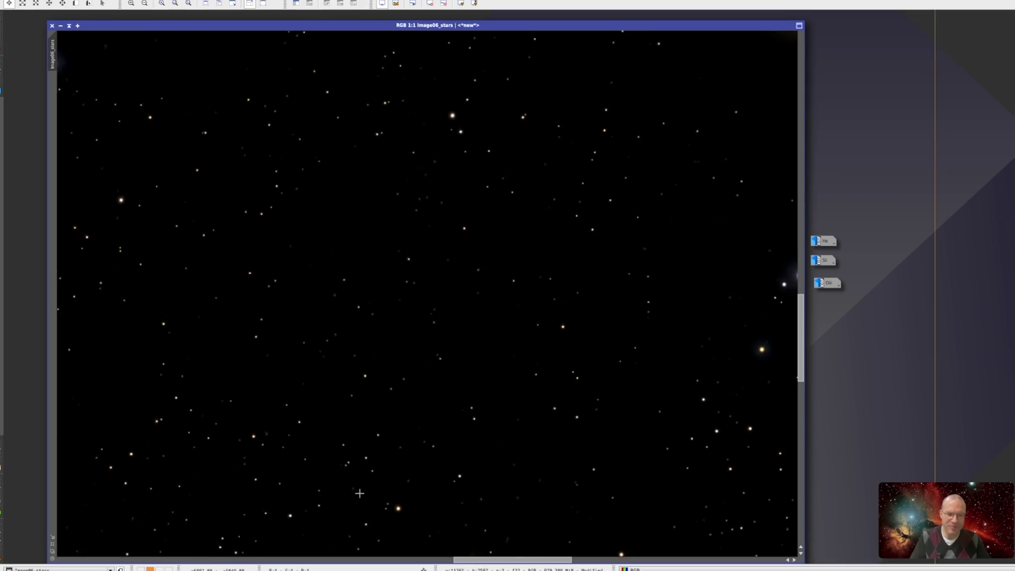
{"action": "scroll", "coordinate": [608, 265], "scroll_direction": "down", "scroll_amount": 2}
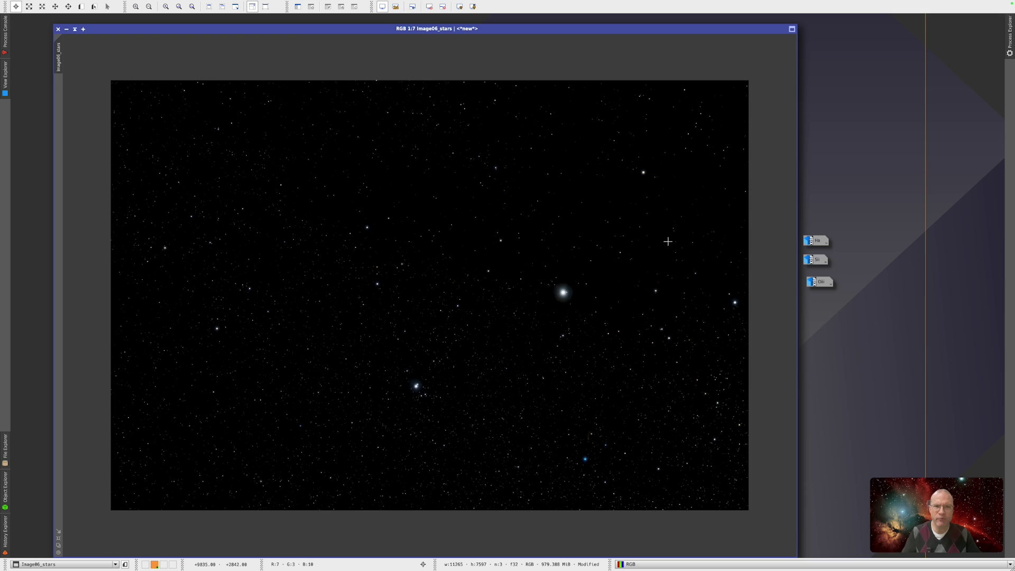